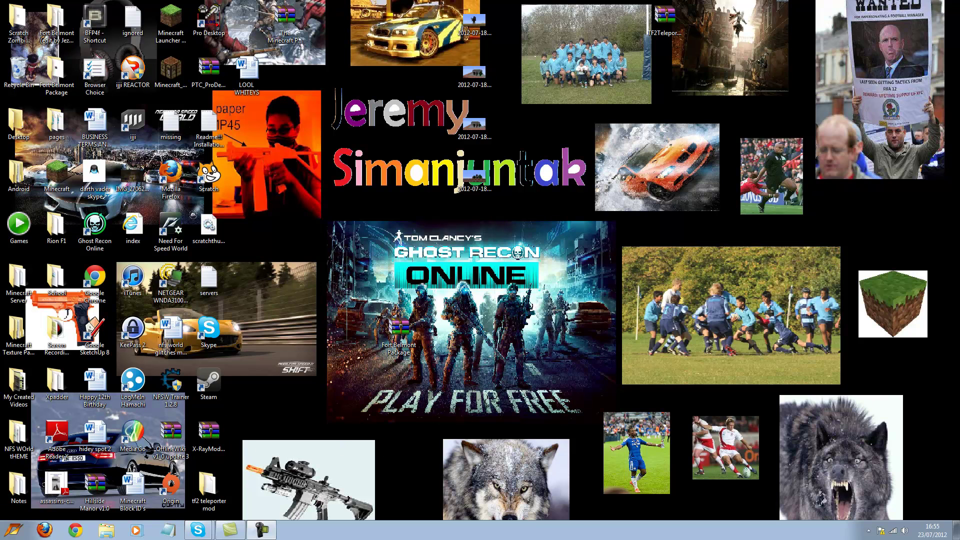
# Open the Windows Start menu with the Windows key.
pyautogui.press('super')
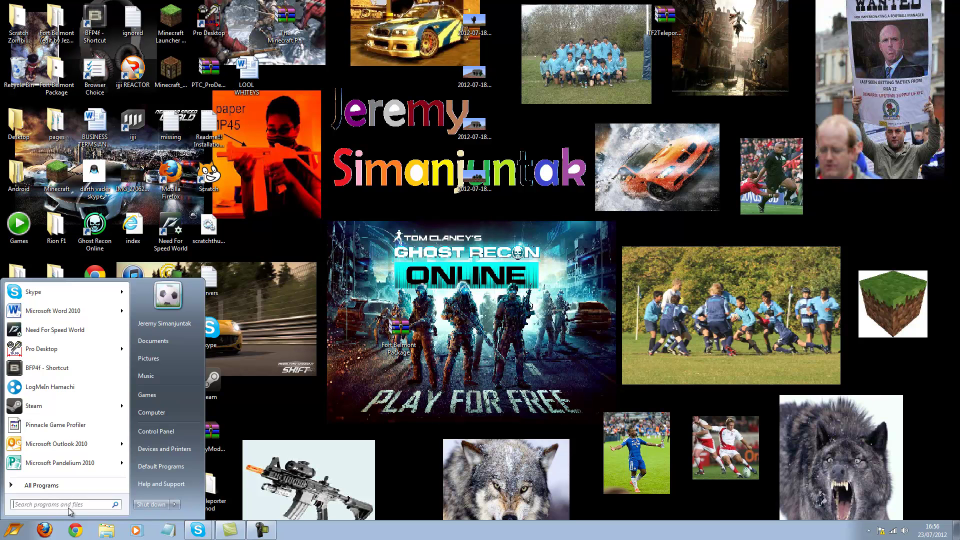
pyautogui.write('run')
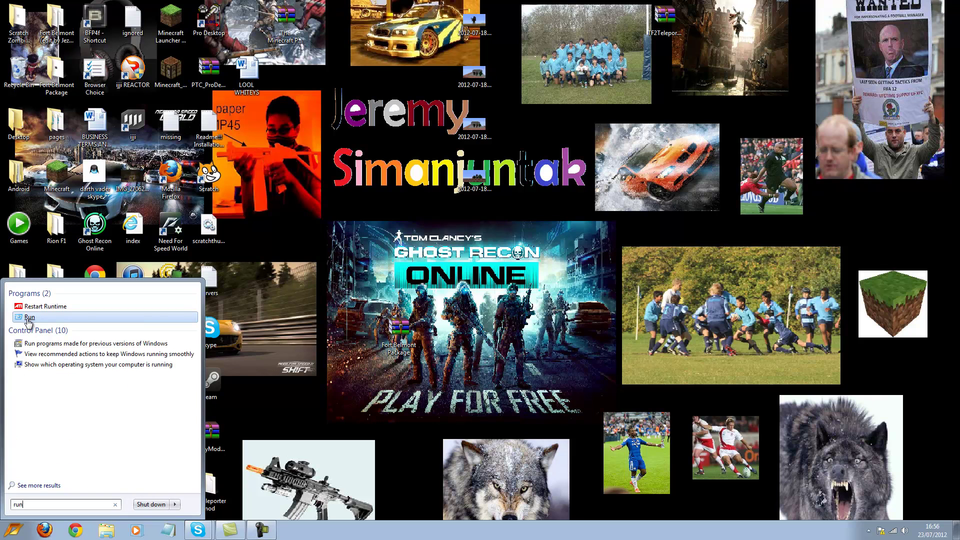
# Open the Roaming AppData folder by running %appdata% from the Run dialog.
pyautogui.click(28, 318)
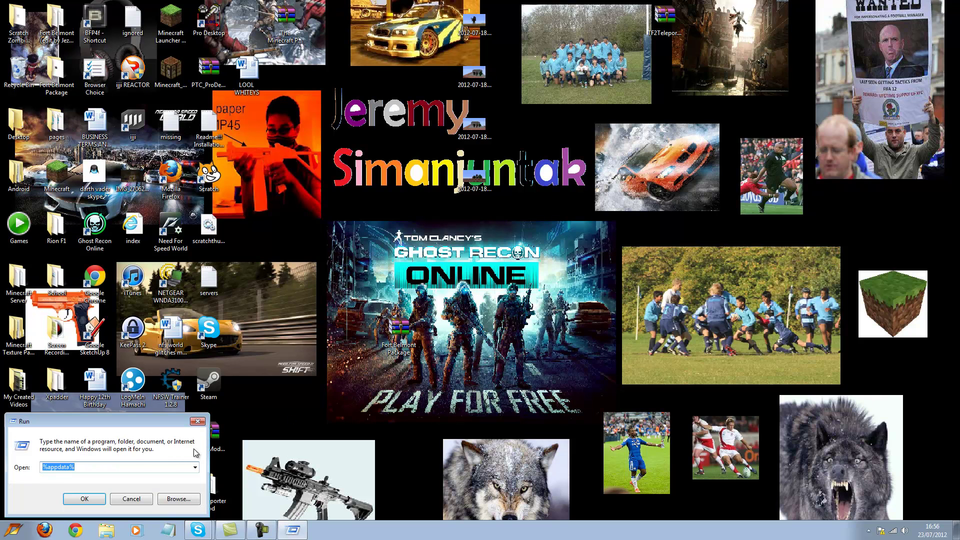
pyautogui.press('BackSpace')
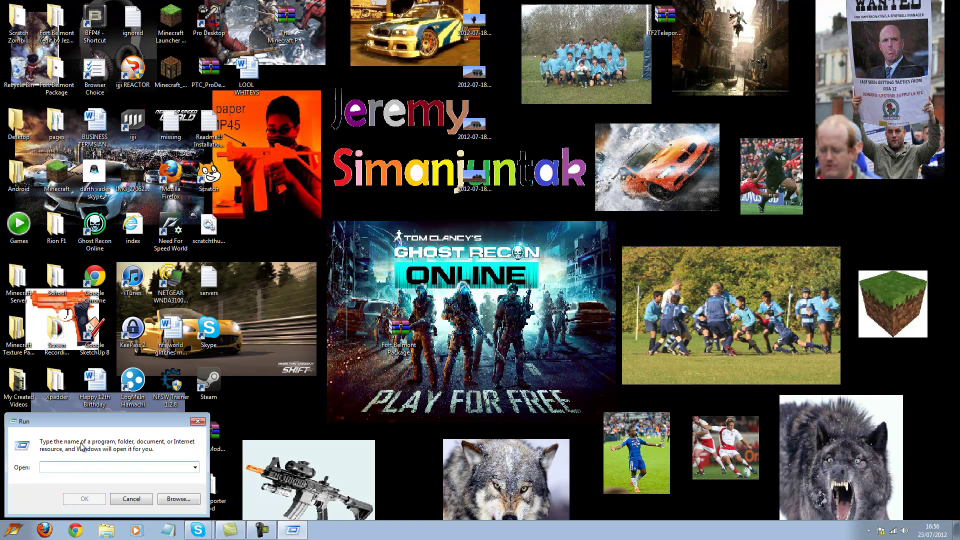
pyautogui.write('%appd')
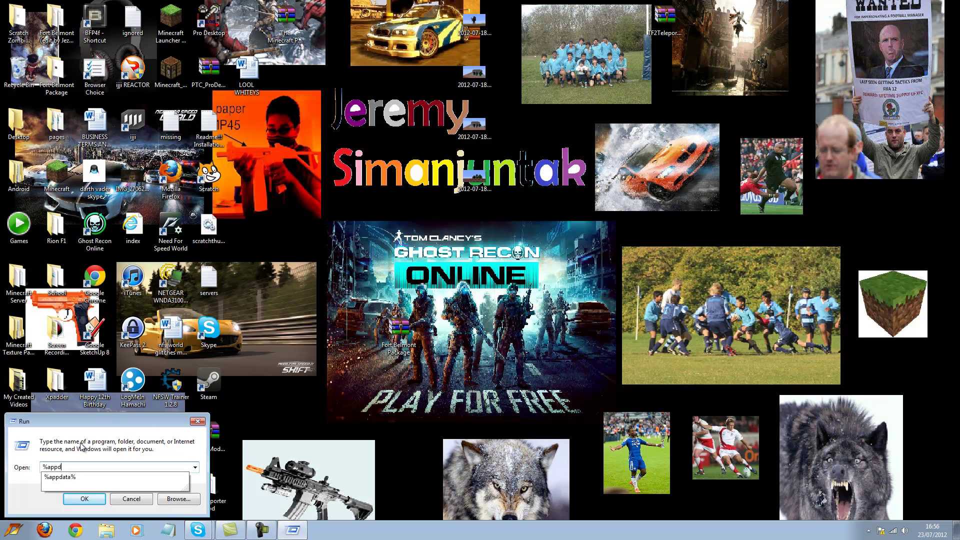
pyautogui.write('ata%')
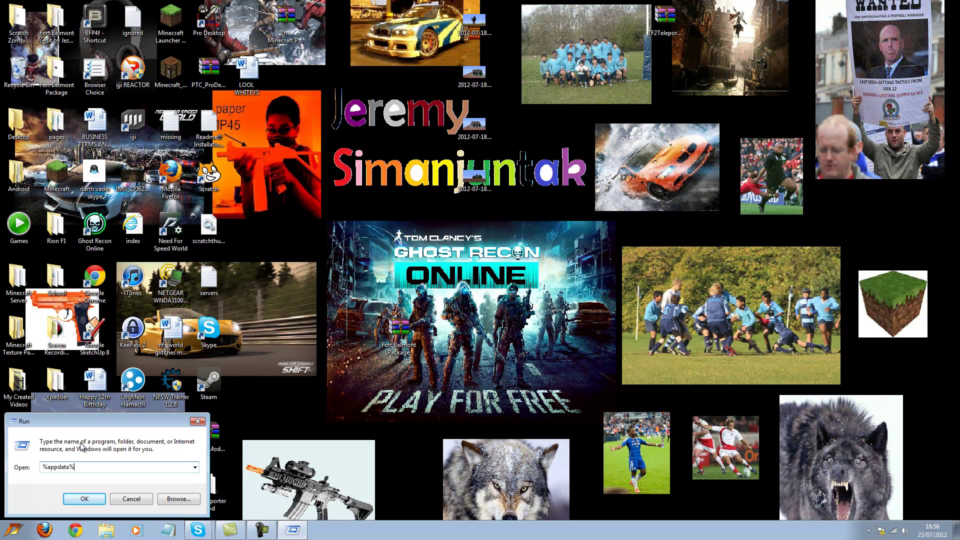
pyautogui.press('Return')
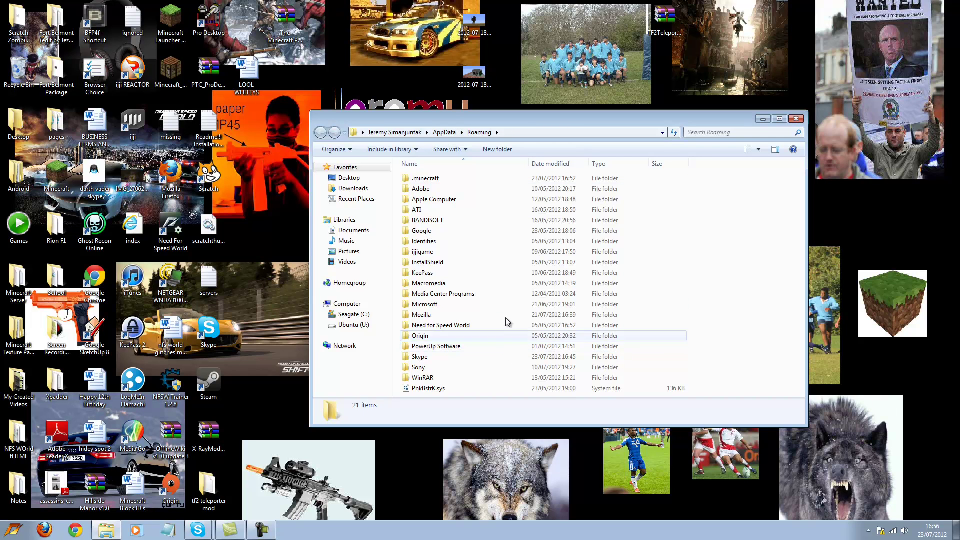
# Open the .minecraft folder and look inside its texturepacks folder.
pyautogui.doubleClick(428, 179)
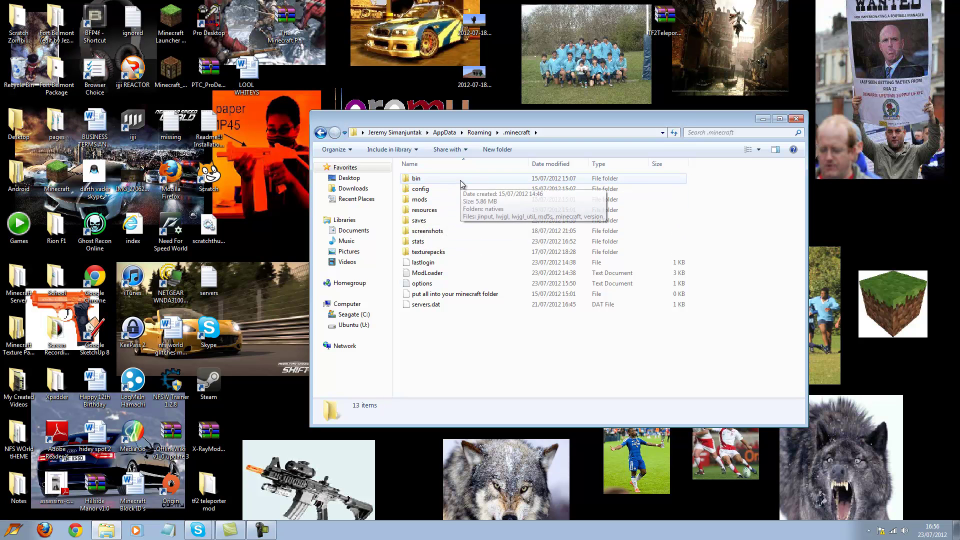
pyautogui.doubleClick(437, 252)
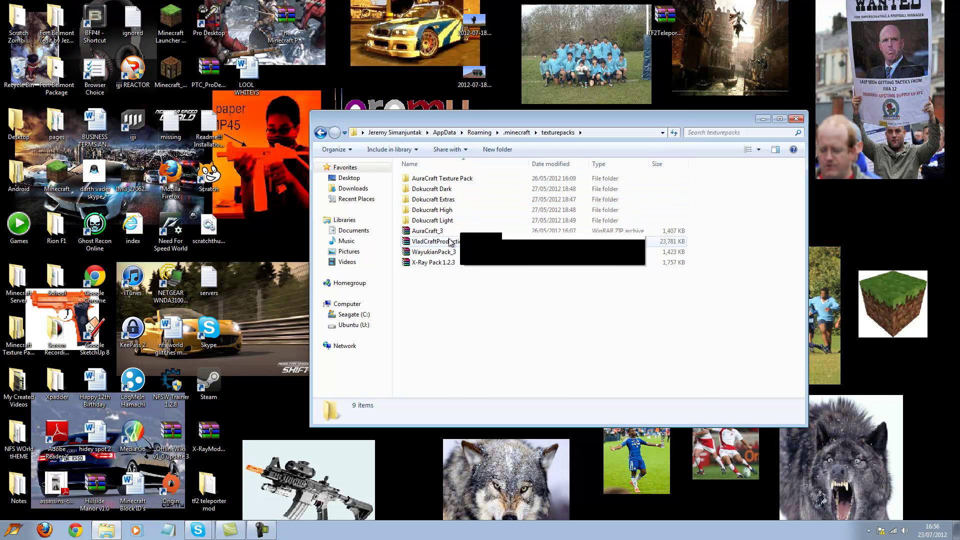
pyautogui.click(321, 132)
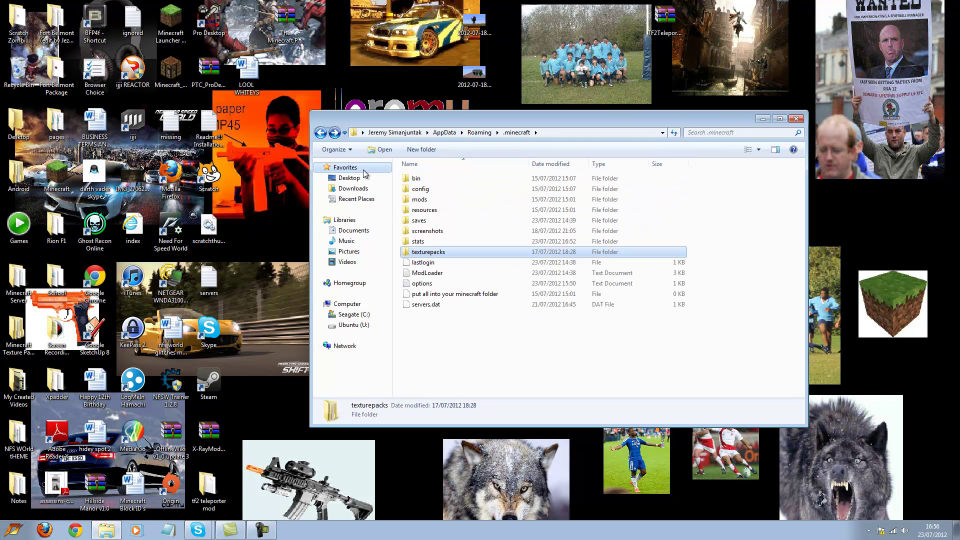
# Check the empty screenshots folder, reposition the window, and return to .minecraft.
pyautogui.doubleClick(427, 231)
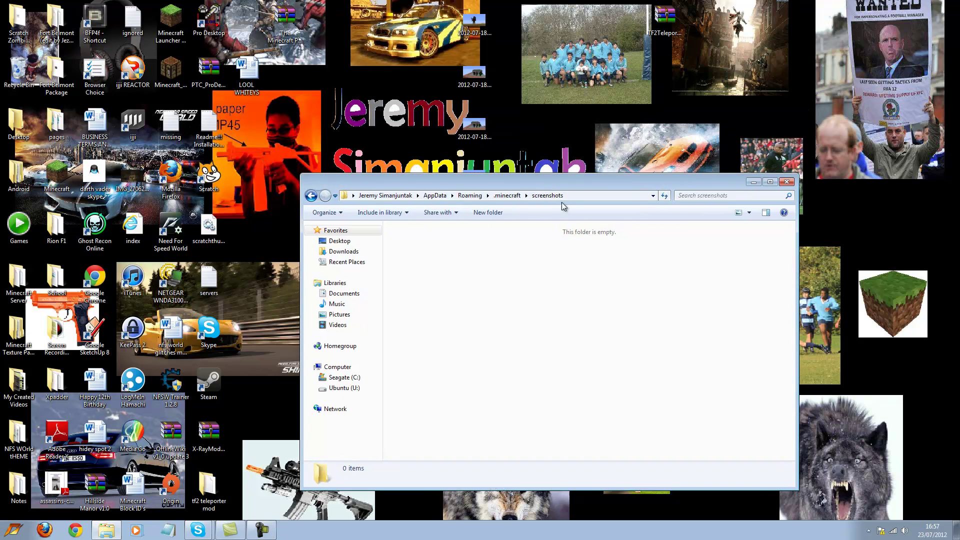
pyautogui.moveTo(572, 120); pyautogui.dragTo(560, 234)
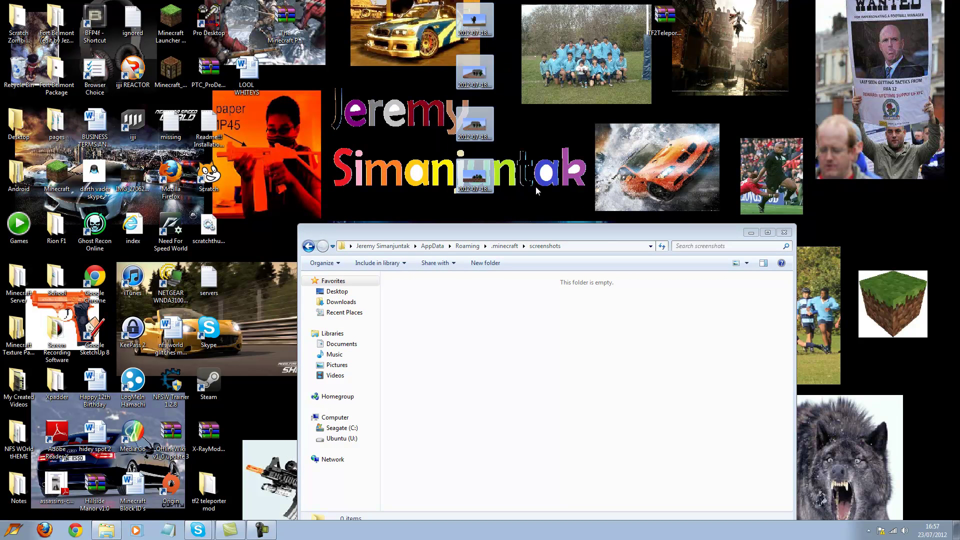
pyautogui.moveTo(546, 234); pyautogui.dragTo(551, 166)
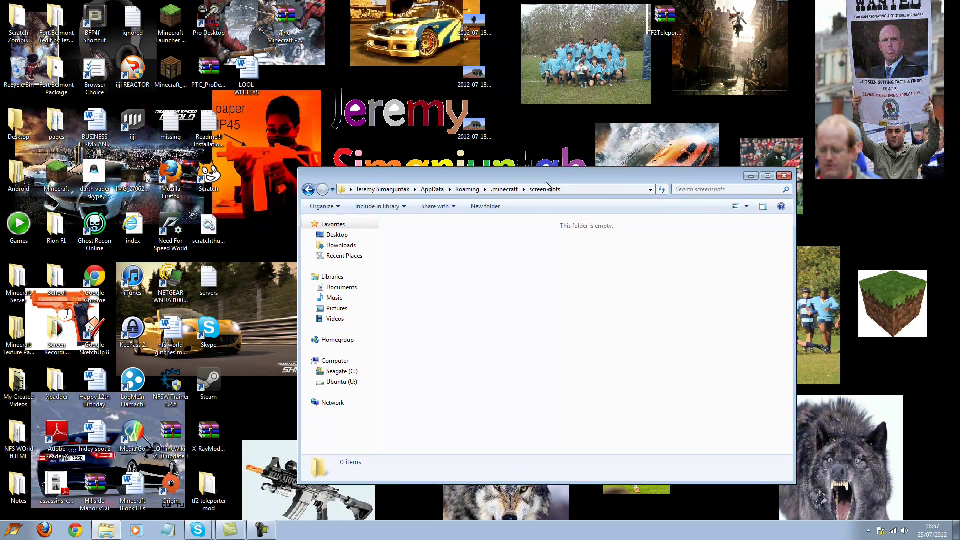
pyautogui.moveTo(552, 116); pyautogui.dragTo(552, 107)
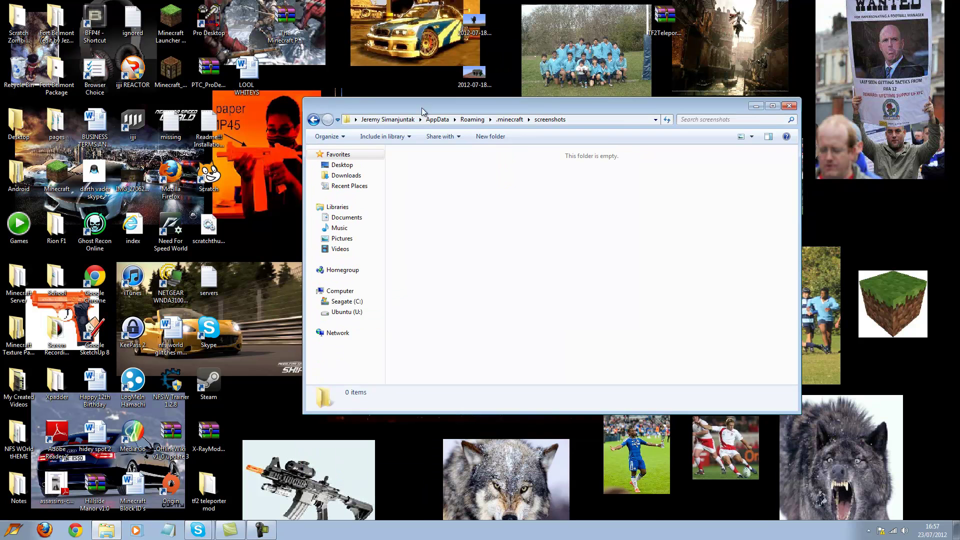
pyautogui.click(314, 119)
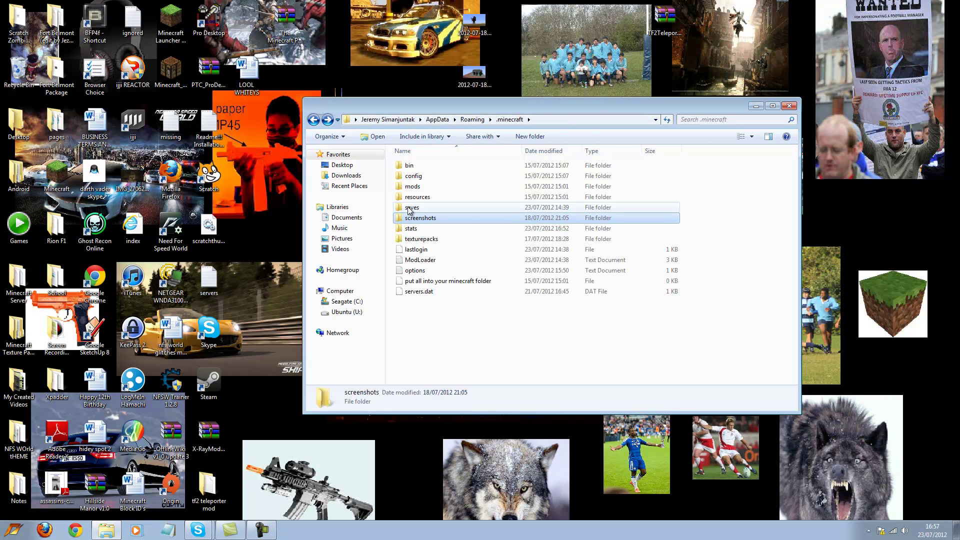
# Open .minecraft's saves folder and clear the selection of its world folders.
pyautogui.click(413, 207)
pyautogui.doubleClick(418, 211)
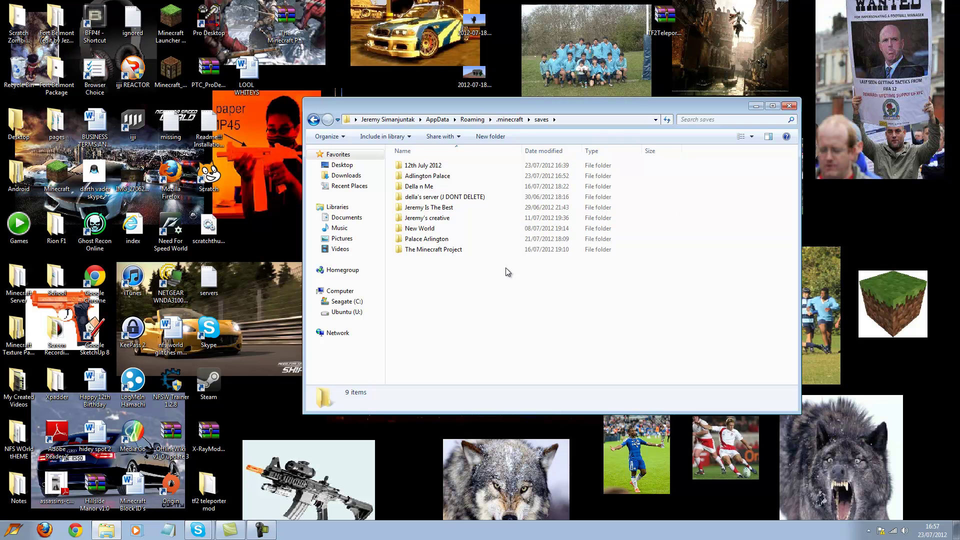
pyautogui.moveTo(445, 266); pyautogui.dragTo(420, 161)
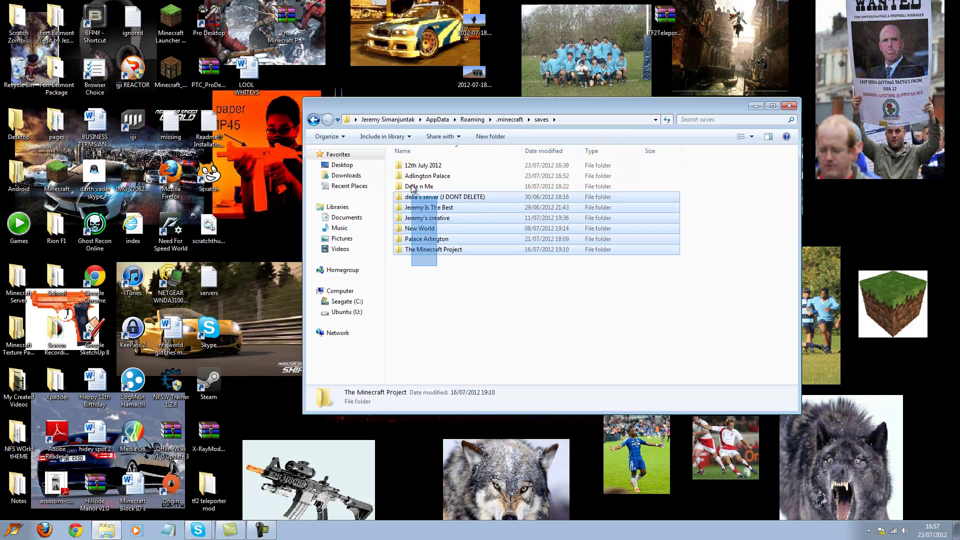
pyautogui.click(480, 305)
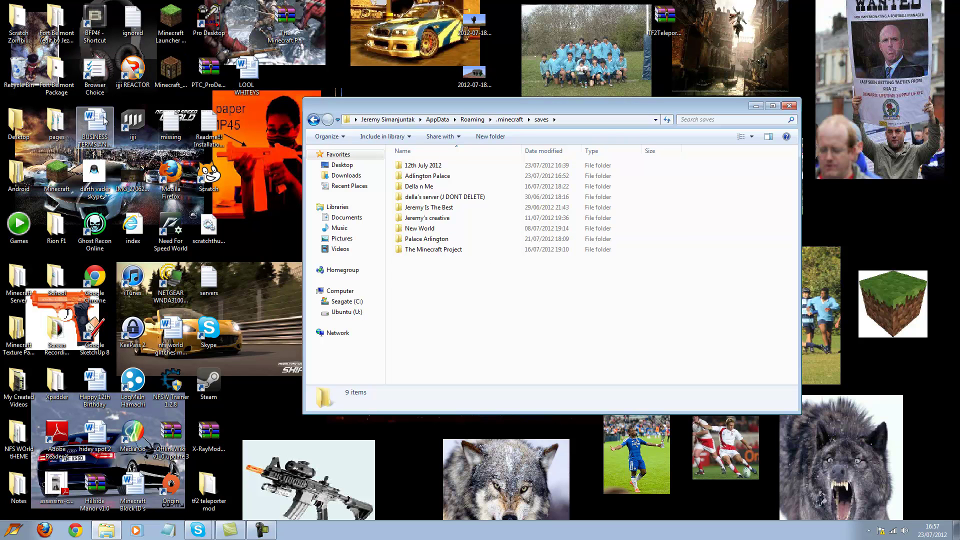
# Move the Fort Belmont folder from the desktop into the saves folder.
pyautogui.click(52, 23)
pyautogui.moveTo(51, 23); pyautogui.dragTo(431, 285)
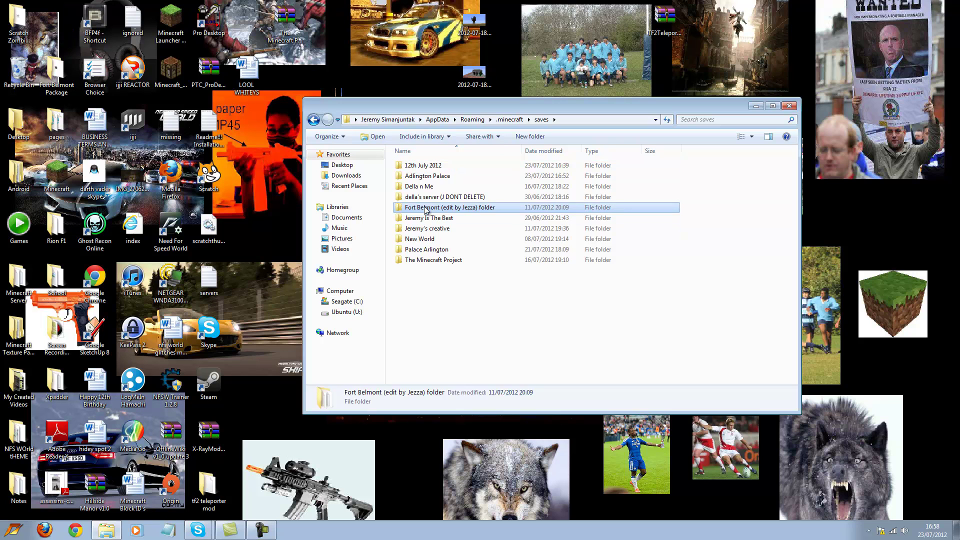
pyautogui.click(469, 331)
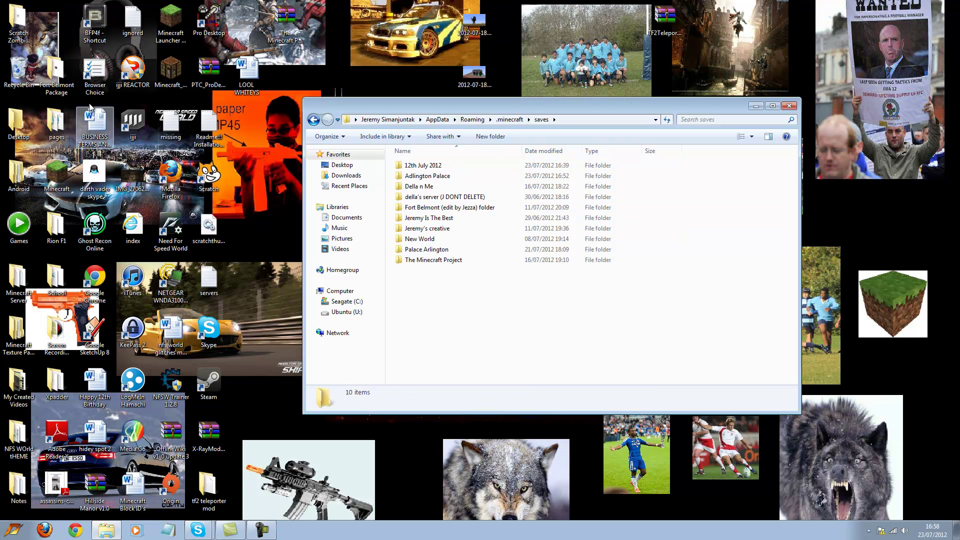
# Launch Minecraft from its desktop shortcut.
pyautogui.doubleClick(60, 181)
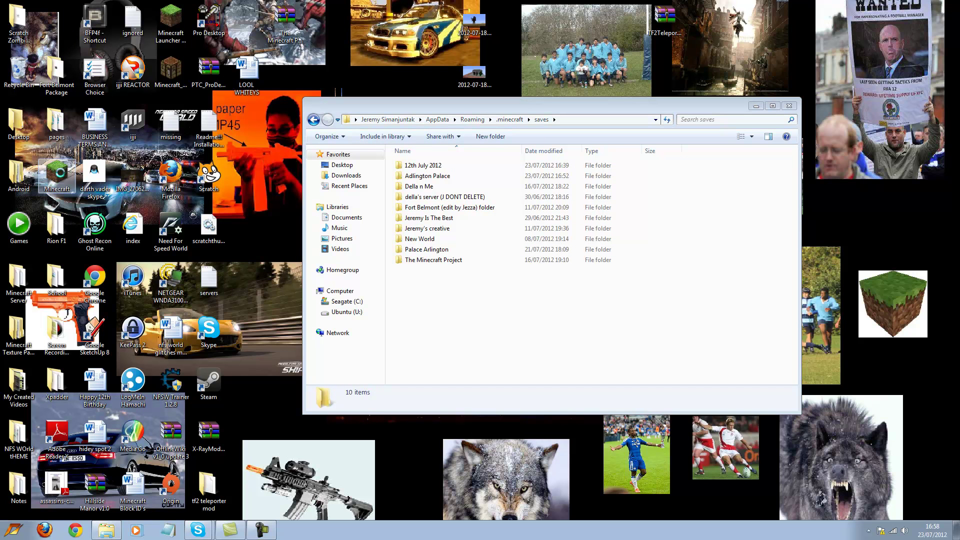
pyautogui.rightClick(57, 170)
pyautogui.click(91, 181)
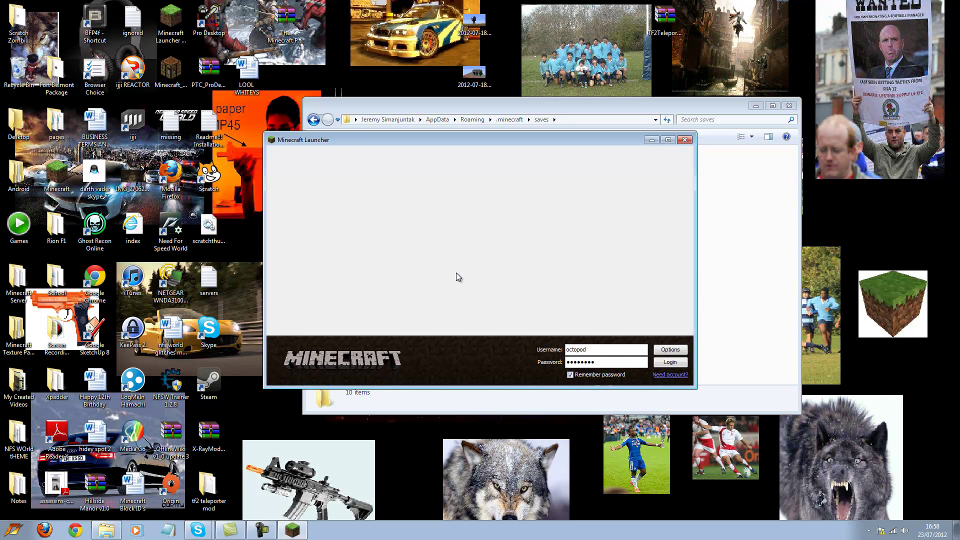
# Log in and check the Singleplayer world list for Fort Belmont, shortening the window.
pyautogui.click(670, 362)
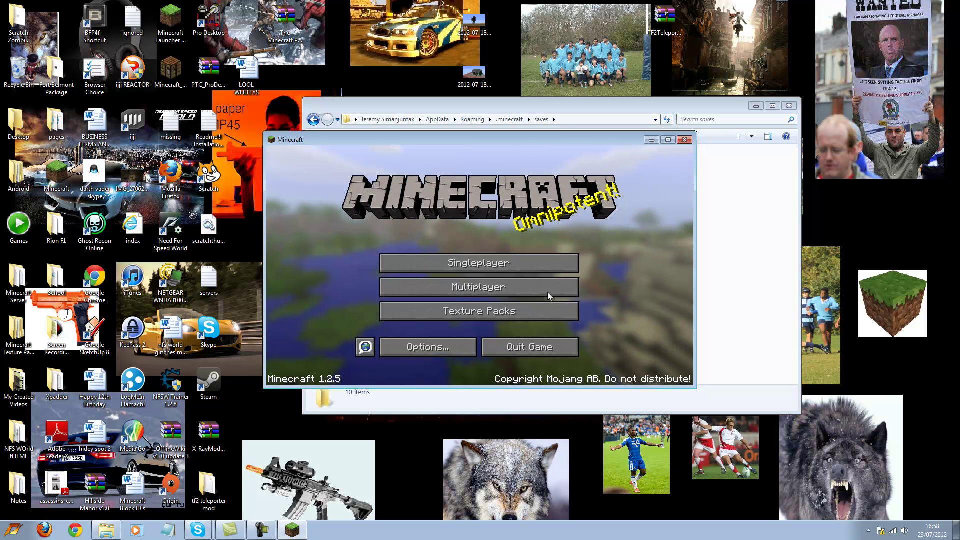
pyautogui.click(487, 267)
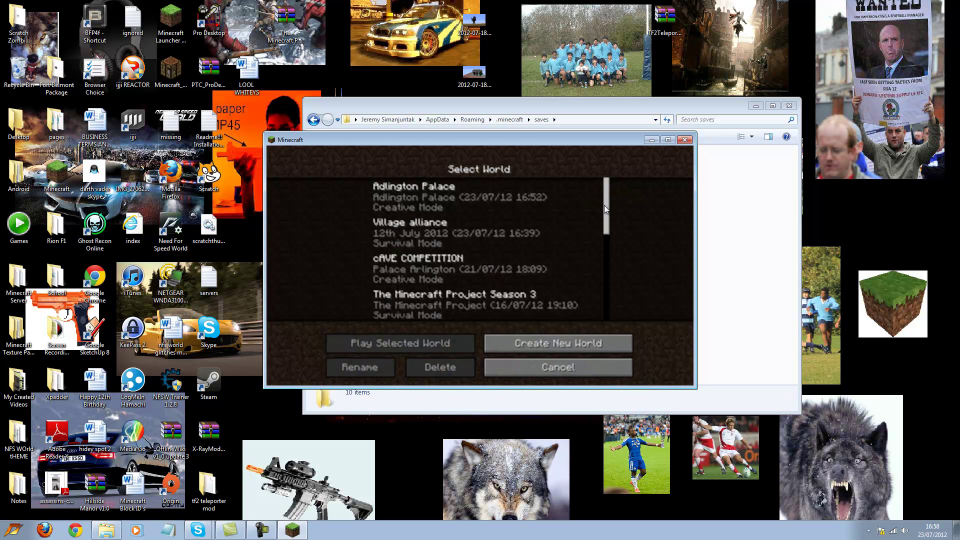
pyautogui.moveTo(604, 205); pyautogui.dragTo(606, 249)
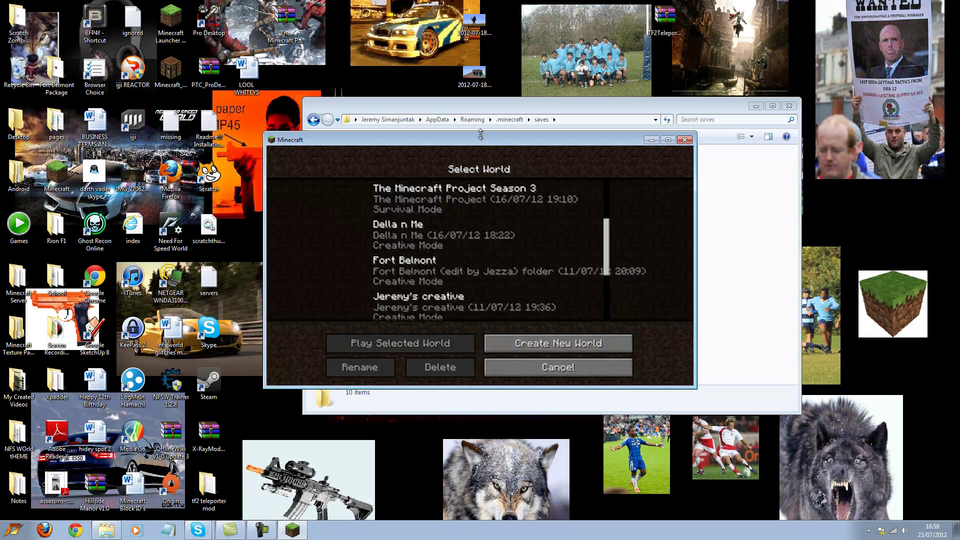
pyautogui.moveTo(481, 134); pyautogui.dragTo(490, 142)
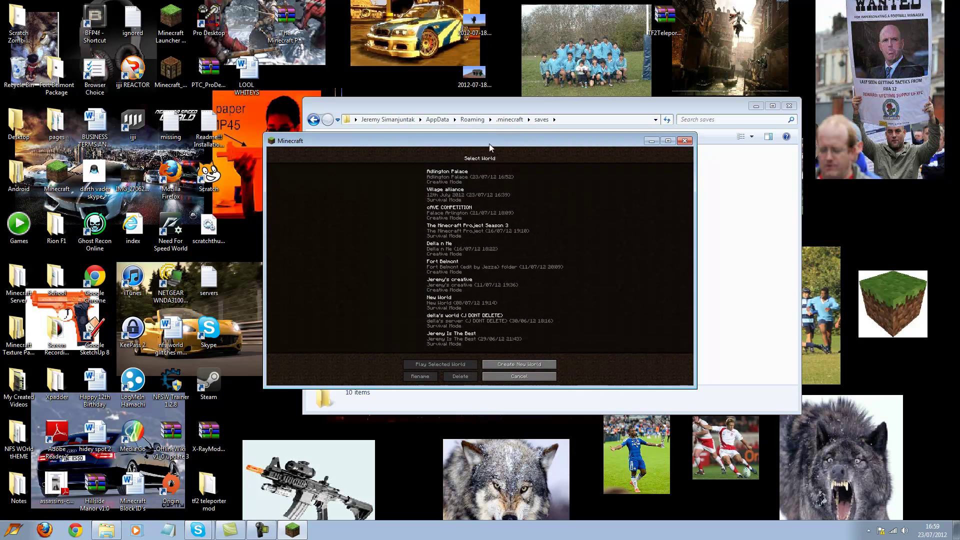
# Change GUI Scale from Small to Normal in Video Settings, then maximize the game window.
pyautogui.click(515, 375)
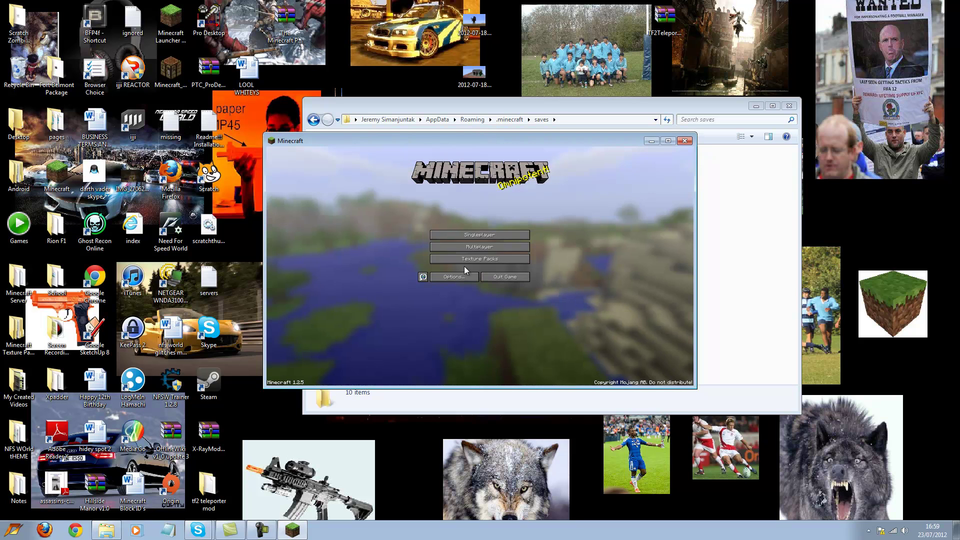
pyautogui.click(454, 278)
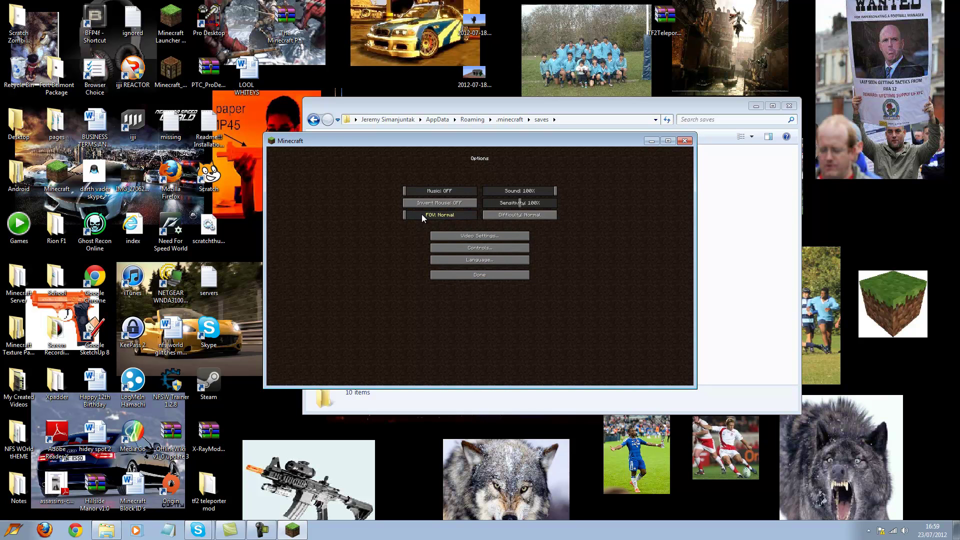
pyautogui.click(462, 237)
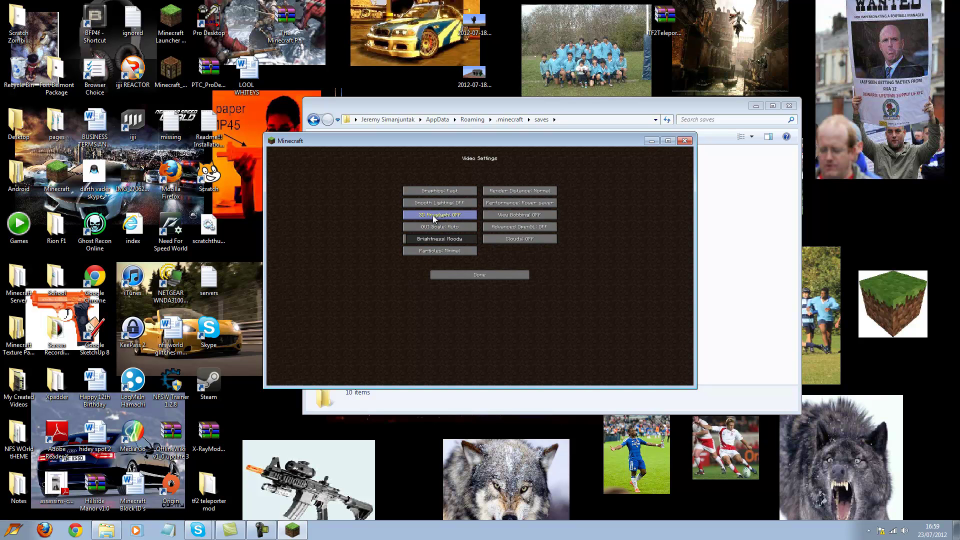
pyautogui.click(441, 229)
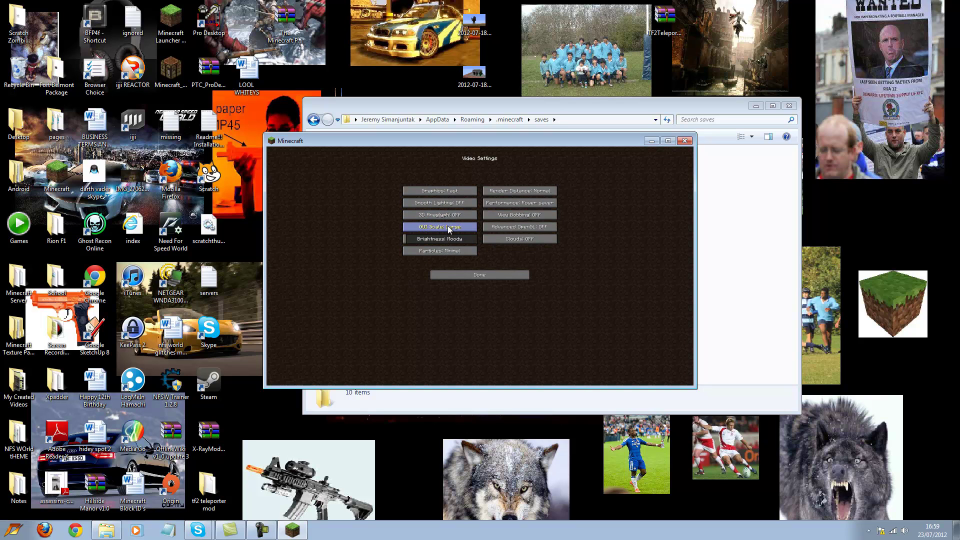
pyautogui.click(481, 275)
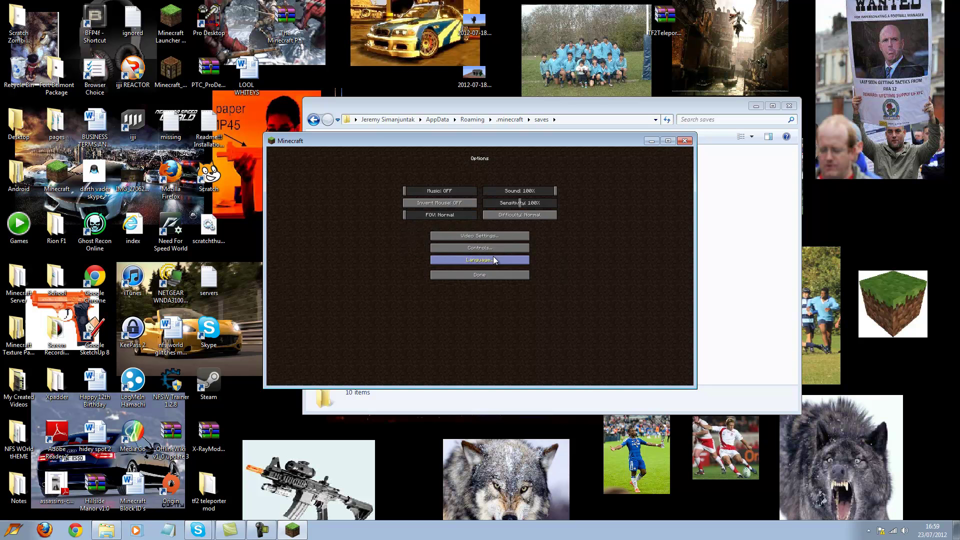
pyautogui.click(486, 274)
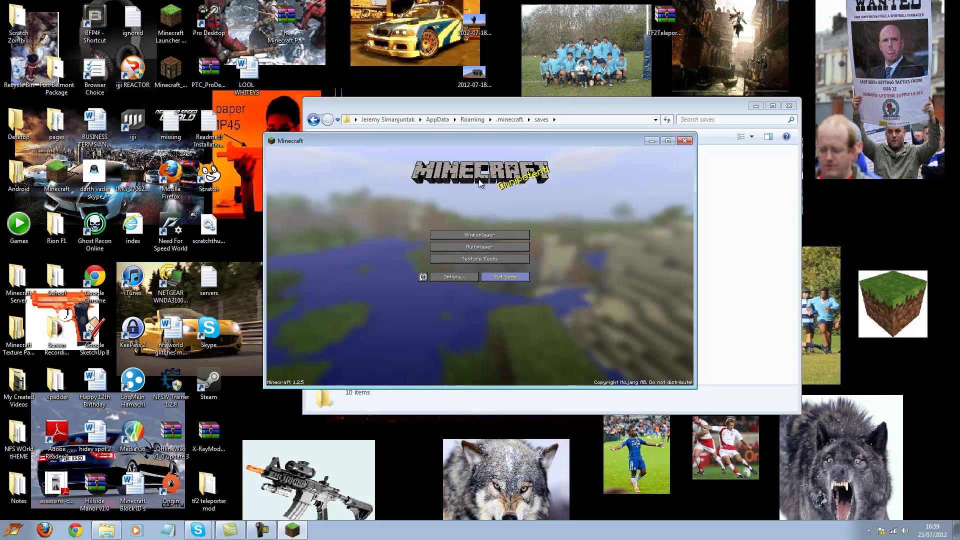
pyautogui.doubleClick(509, 141)
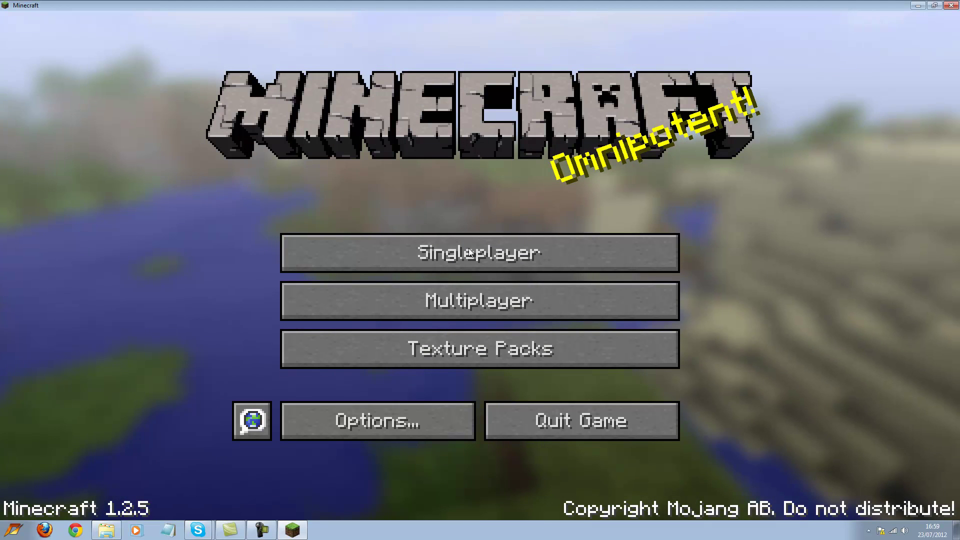
# Confirm Fort Belmont appears in the Singleplayer list, then close Minecraft.
pyautogui.click(471, 257)
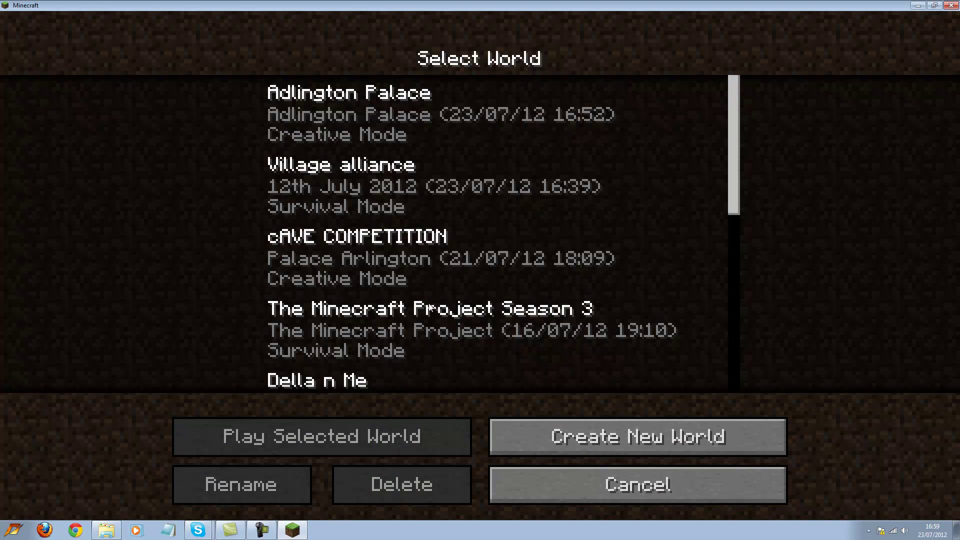
pyautogui.moveTo(732, 201); pyautogui.dragTo(733, 280)
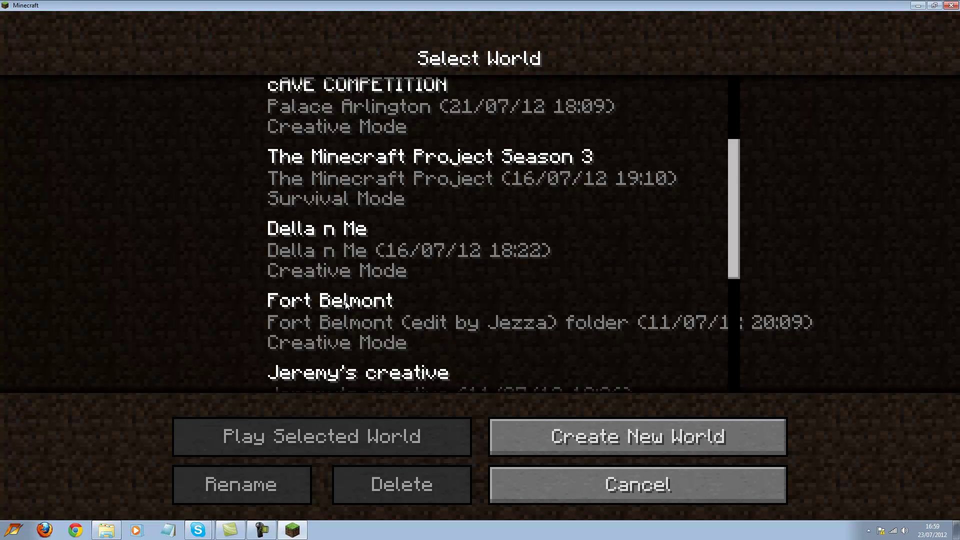
pyautogui.moveTo(731, 209)
pyautogui.mouseDown()
pyautogui.moveTo(739, 310)
pyautogui.moveTo(744, 237)
pyautogui.moveTo(731, 137)
pyautogui.mouseUp()
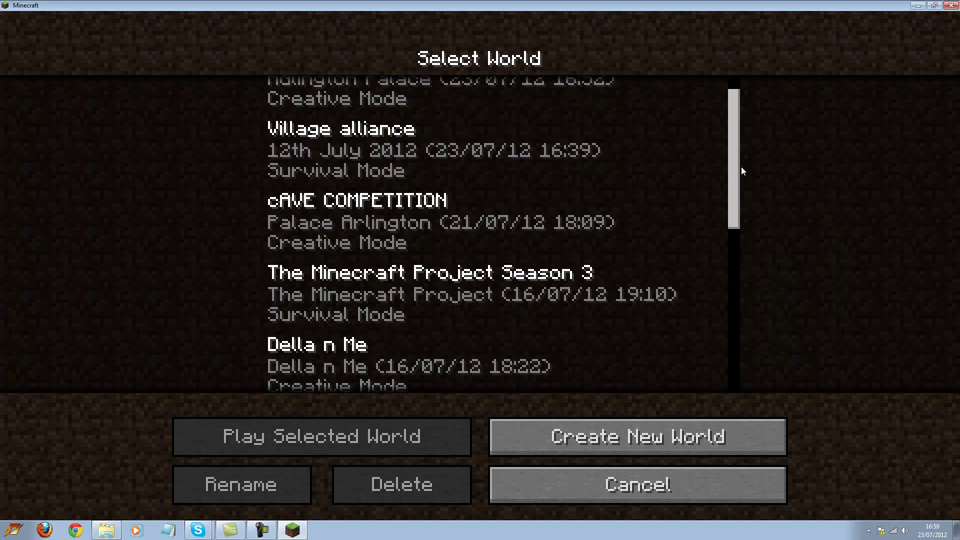
pyautogui.click(952, 6)
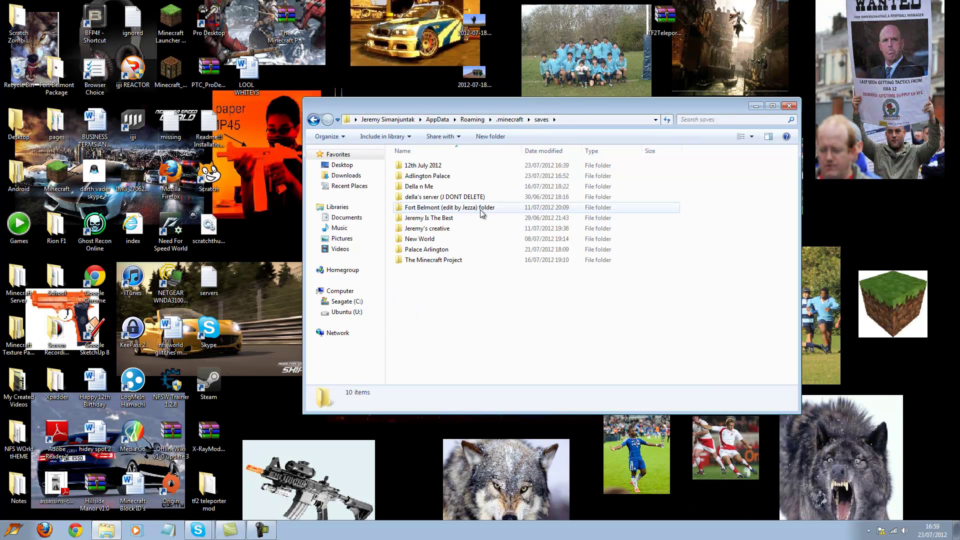
pyautogui.moveTo(426, 274); pyautogui.dragTo(435, 160)
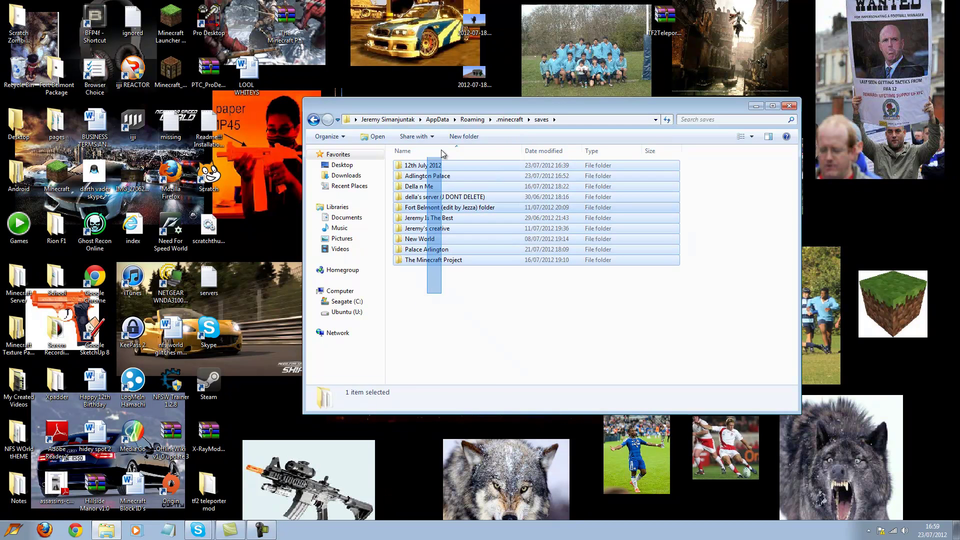
pyautogui.click(519, 301)
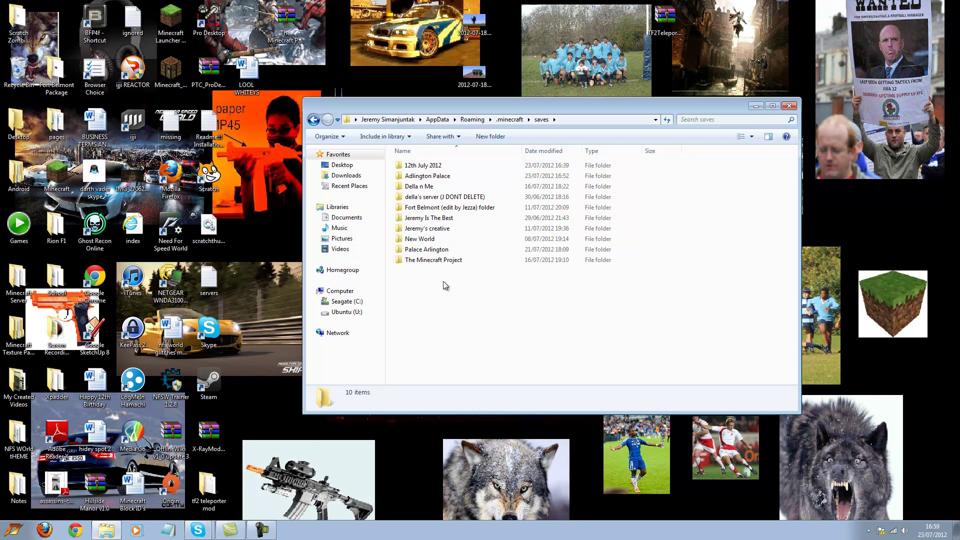
pyautogui.moveTo(444, 282); pyautogui.dragTo(451, 162)
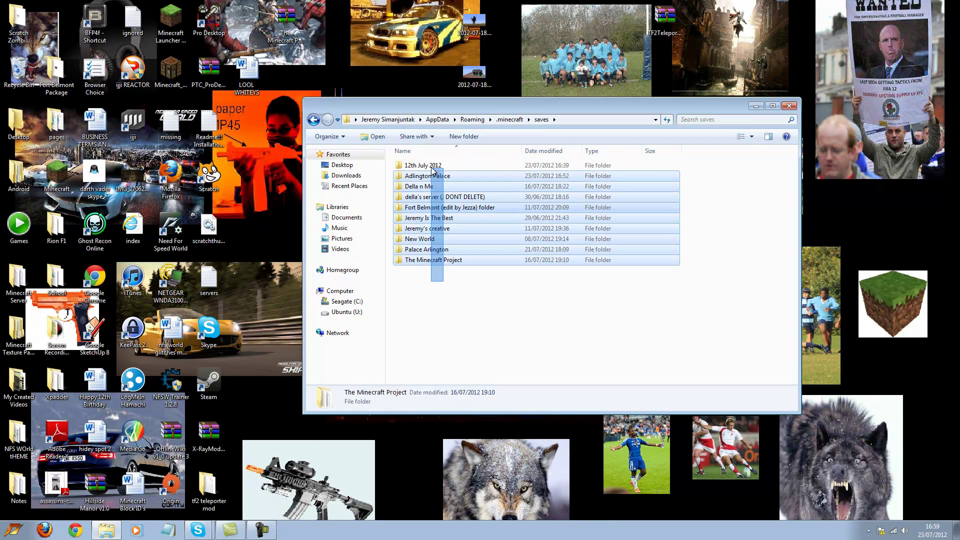
pyautogui.click(616, 271)
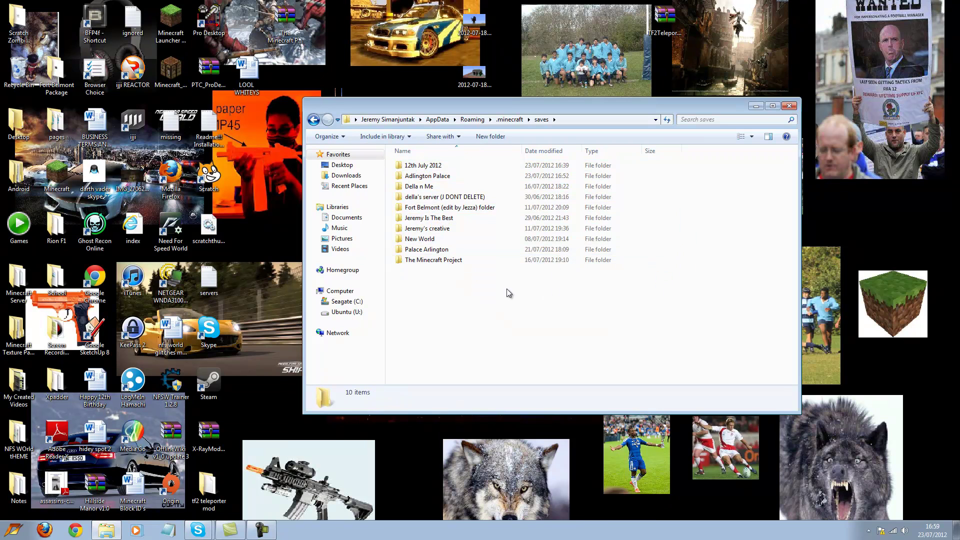
pyautogui.moveTo(522, 276); pyautogui.dragTo(518, 164)
pyautogui.click(539, 312)
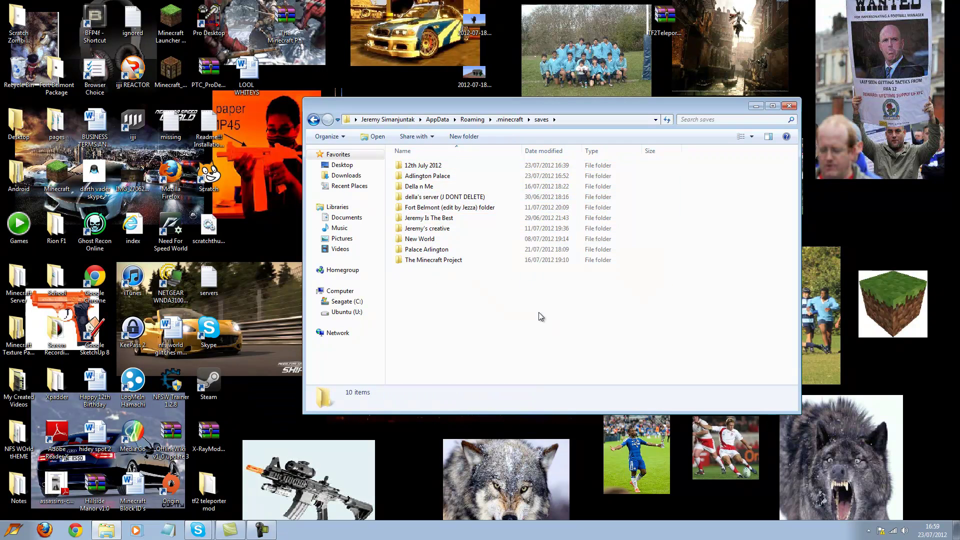